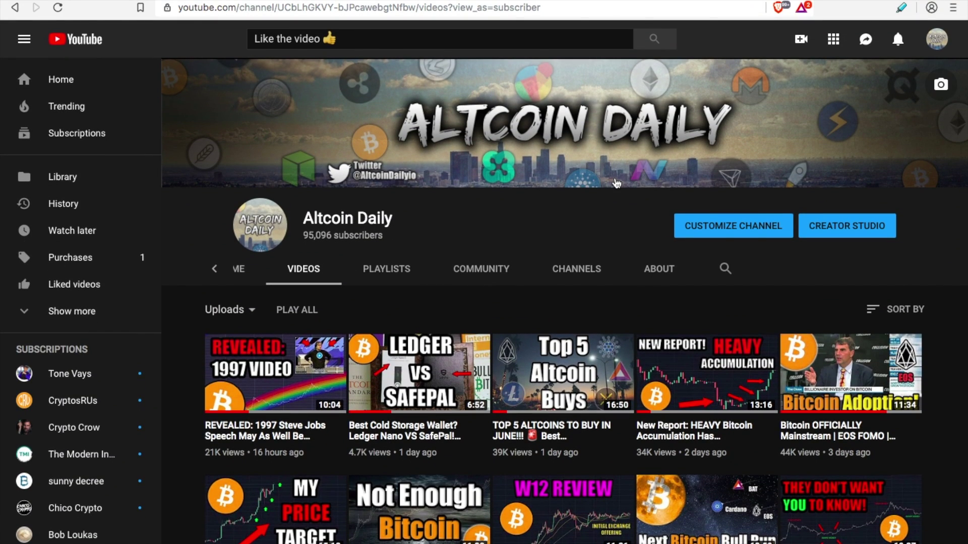
- Check the 12.0 BAT Rewards wallet balance while viewing the Altcoin Daily channel
scroll(704, 207, down, 4)
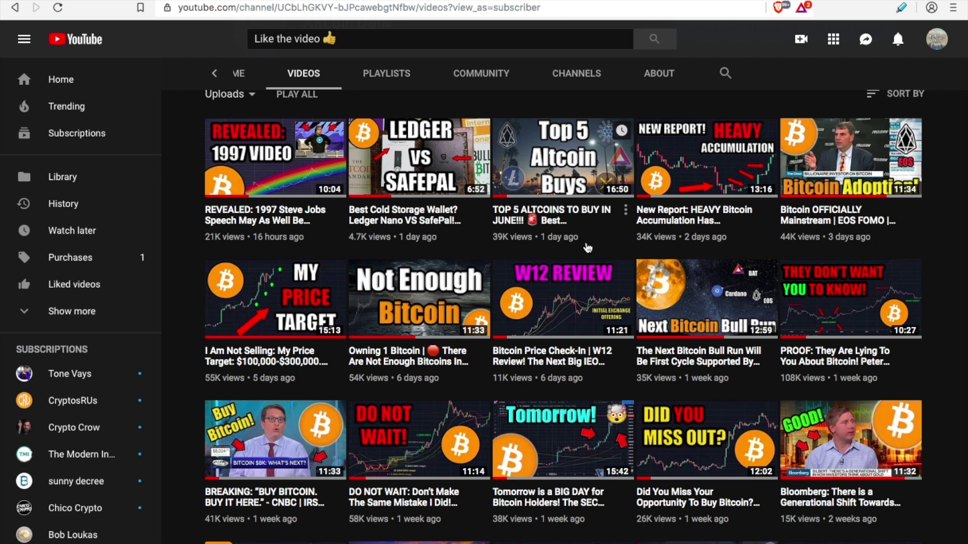
scroll(587, 247, up, 4)
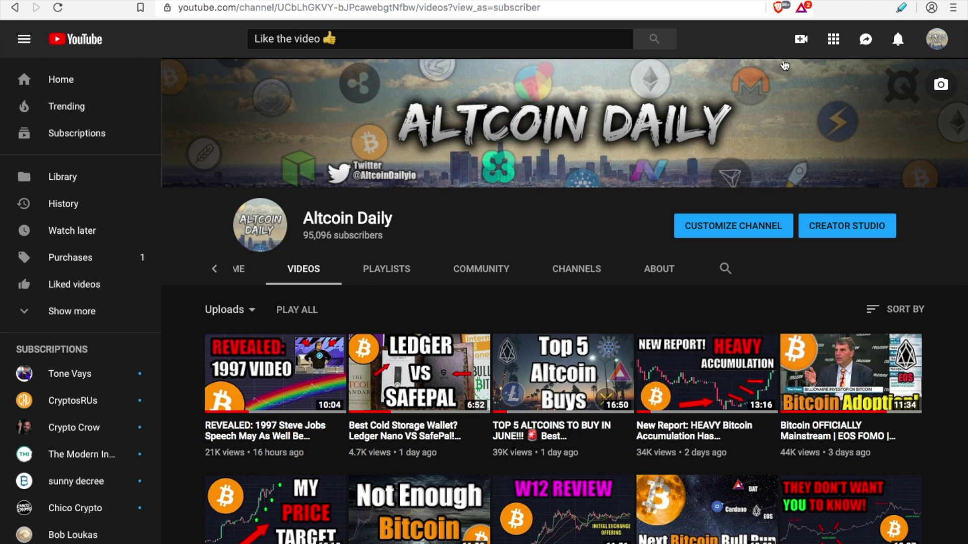
click(803, 9)
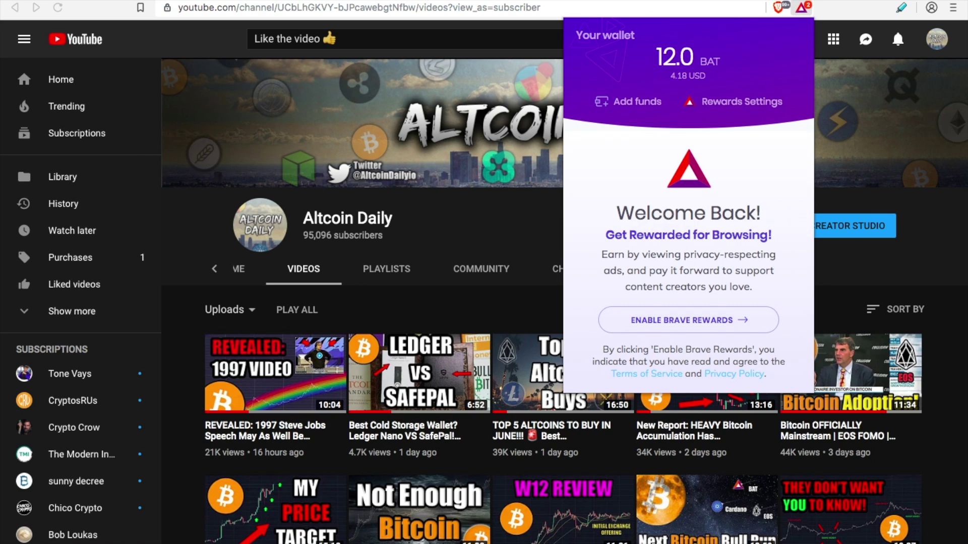
click(499, 222)
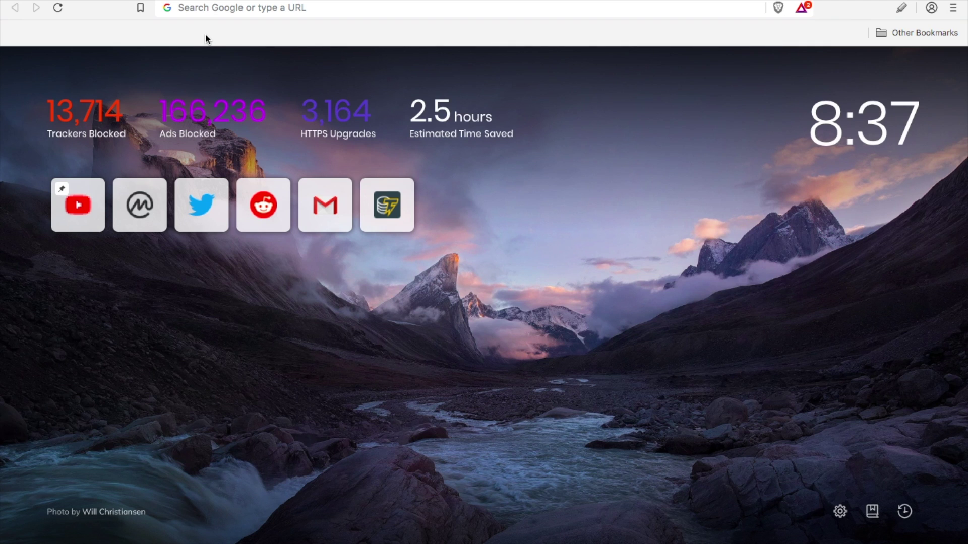
click(212, 11)
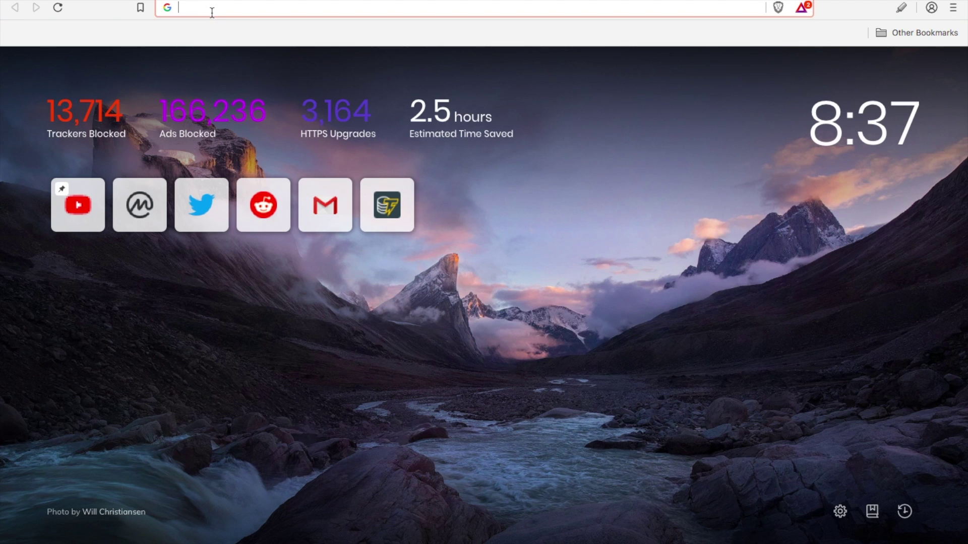
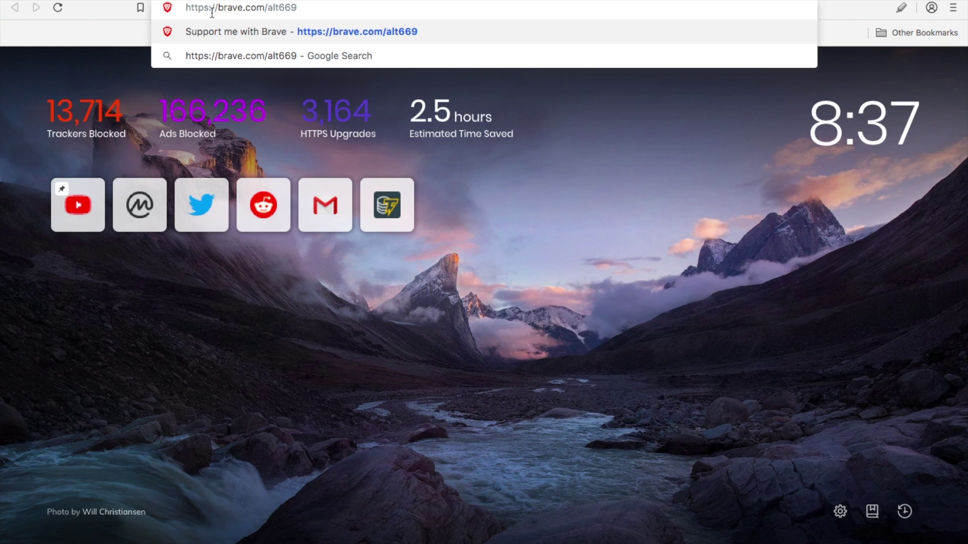
click(116, 73)
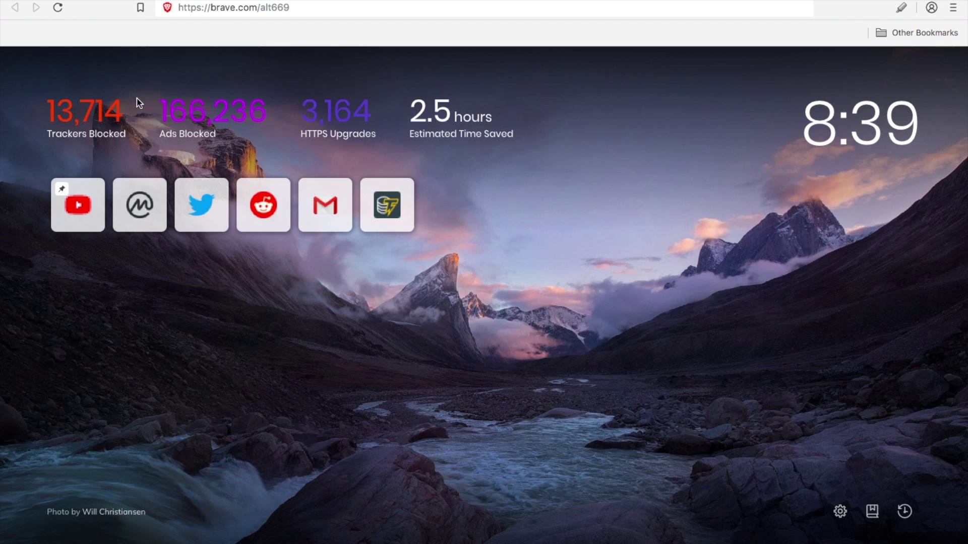
click(358, 10)
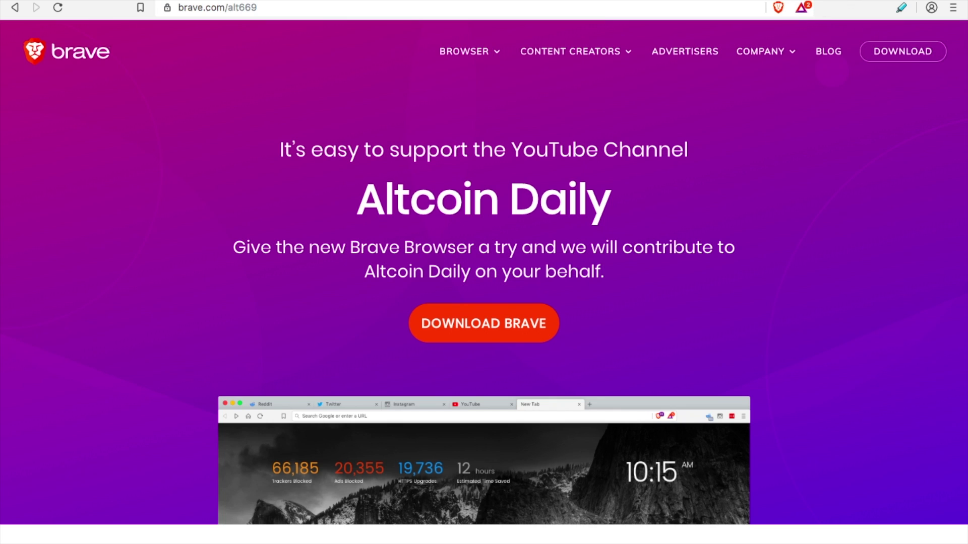
key(ctrl+t)
mouse_move(410, 194)
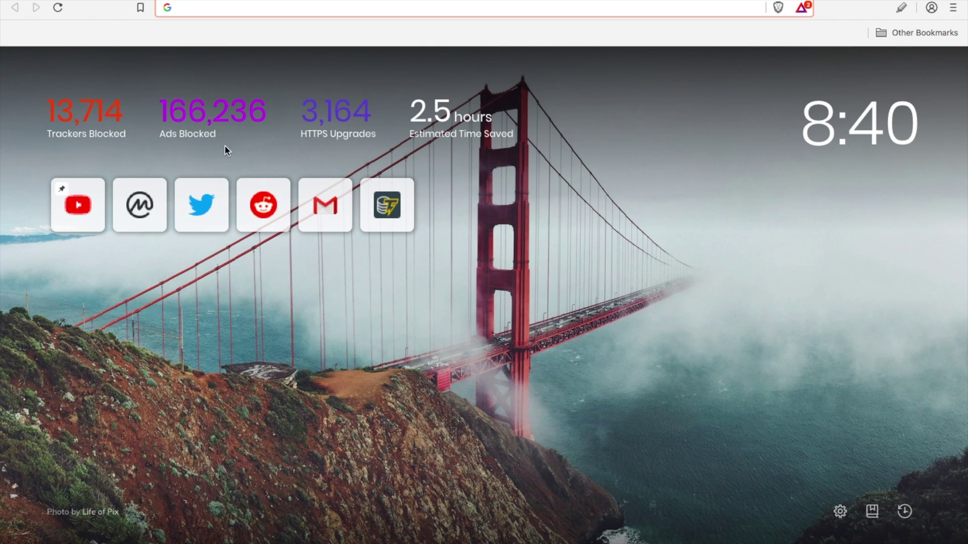
- Turn on Brave Rewards from the wallet panel
click(804, 11)
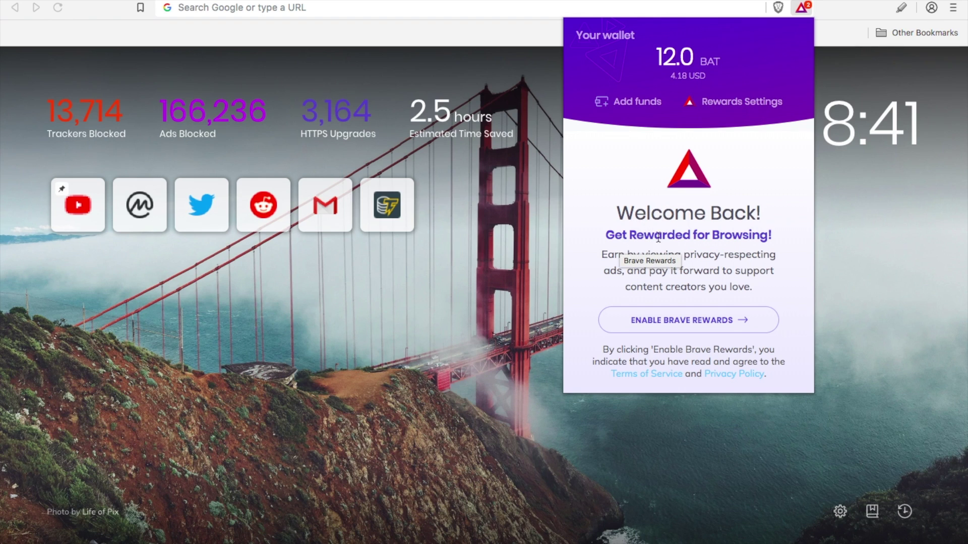
click(727, 322)
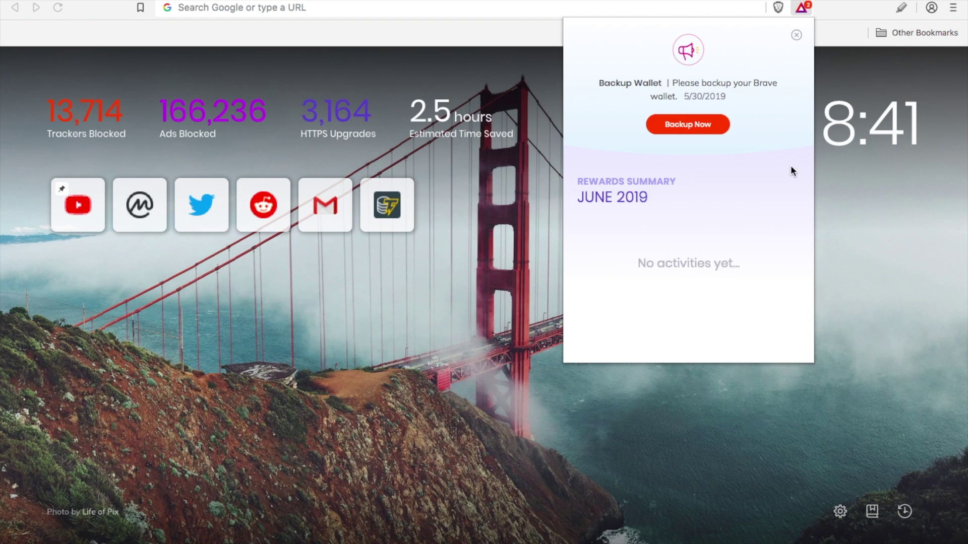
click(878, 223)
- Open brave://rewards from the main menu and highlight the Ads privacy description
click(954, 8)
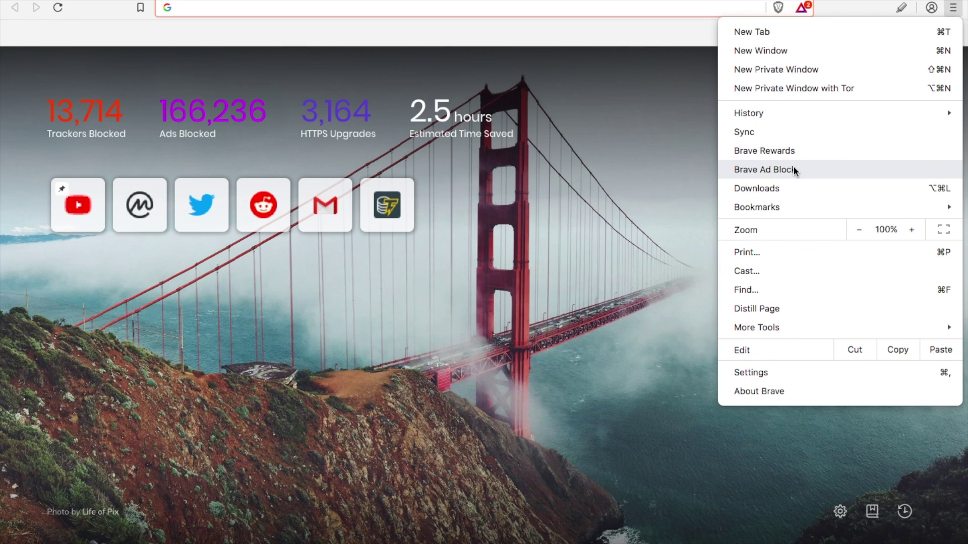
click(797, 152)
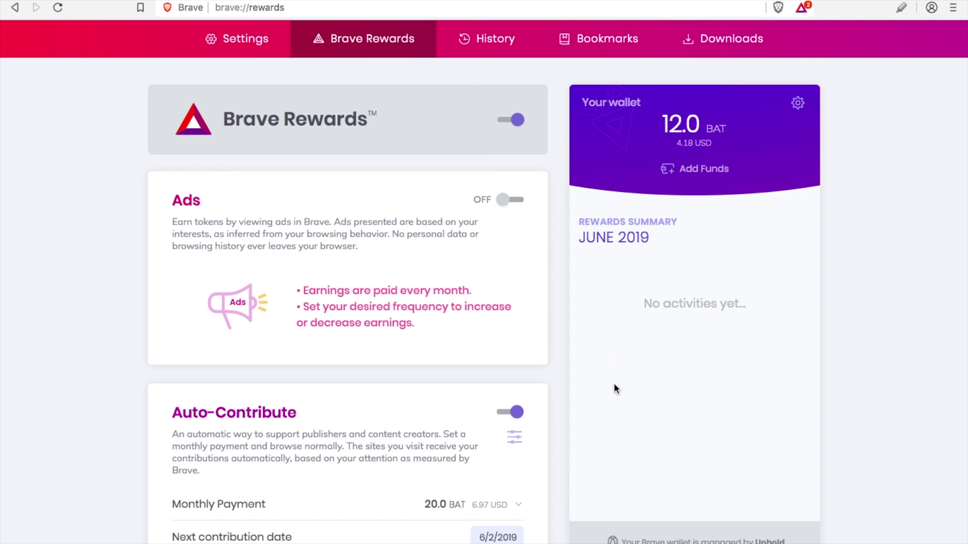
scroll(589, 352, down, 1)
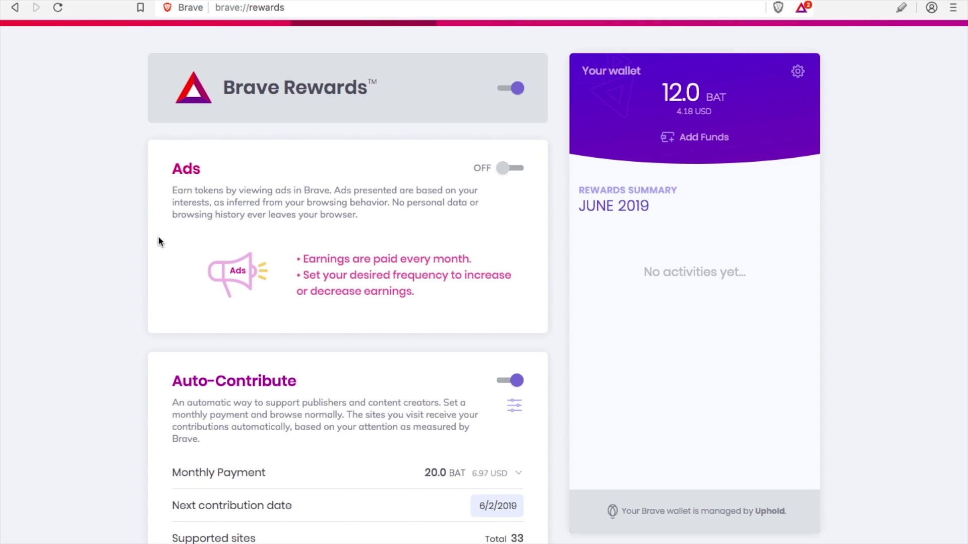
drag(334, 190, 380, 217)
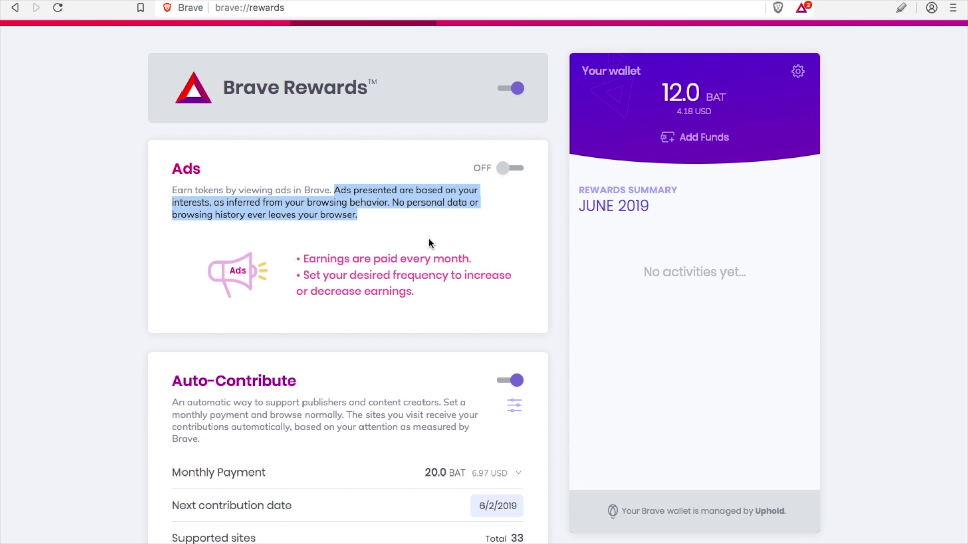
- Switch Brave Ads on and bring up its maximum ads-per-hour choices
click(407, 225)
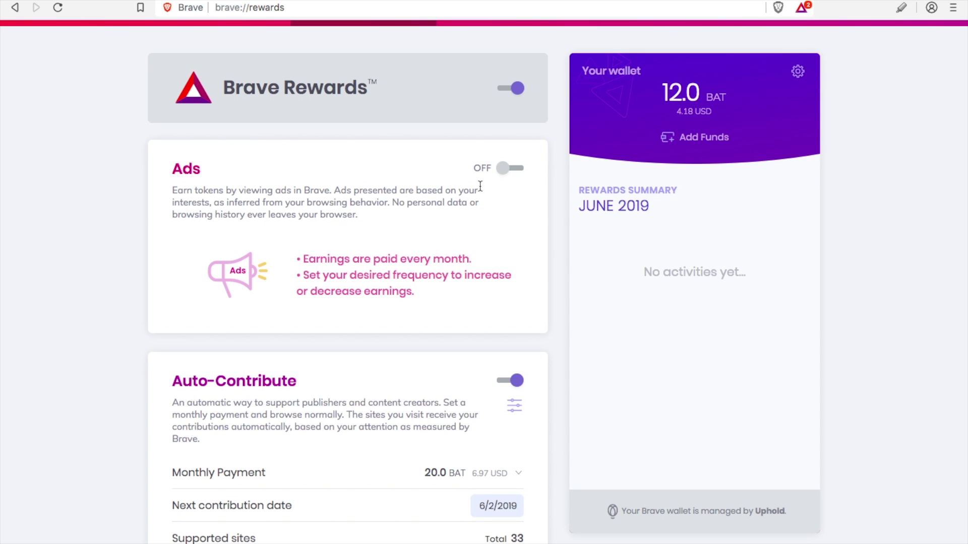
click(504, 169)
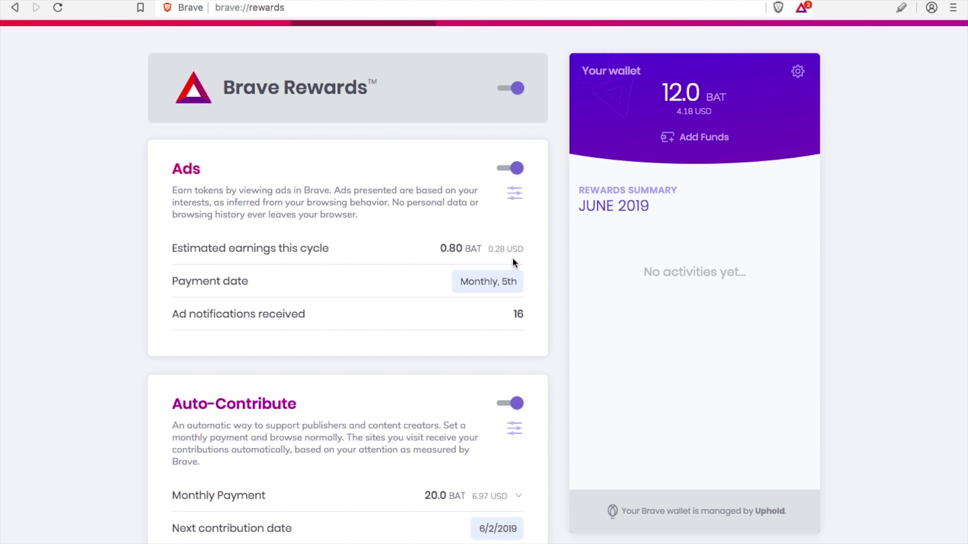
click(514, 195)
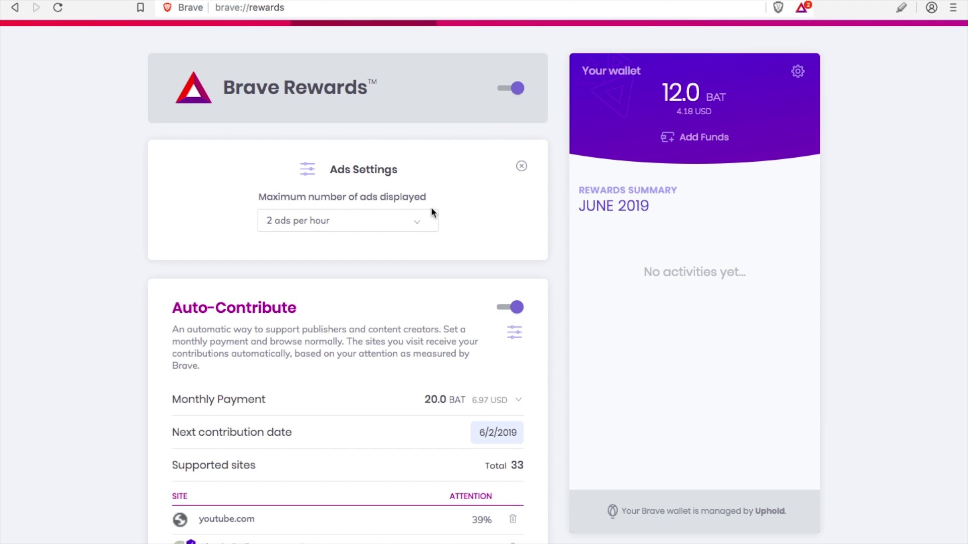
click(418, 226)
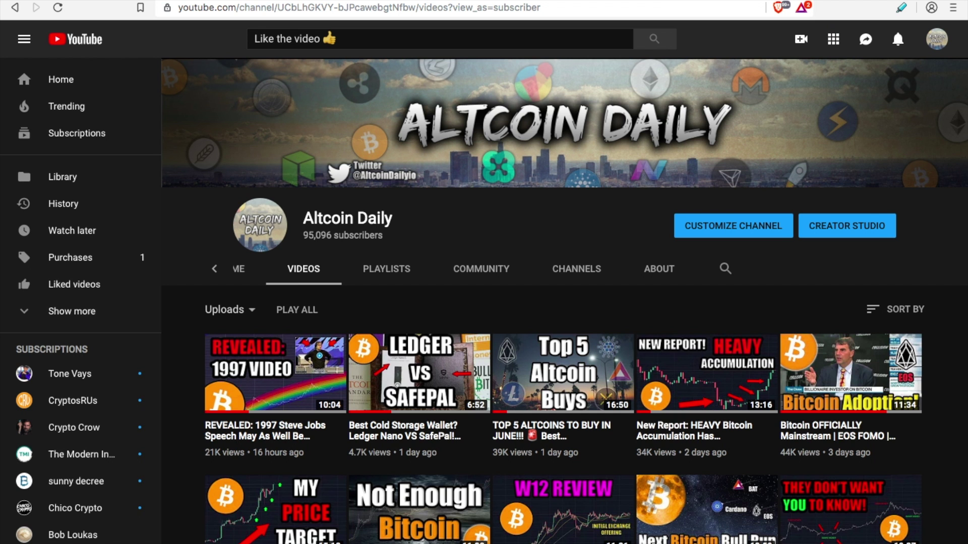
- Scroll the Altcoin Daily uploads, then reopen the Rewards ads-per-hour dropdown still at 2
scroll(503, 239, down, 2)
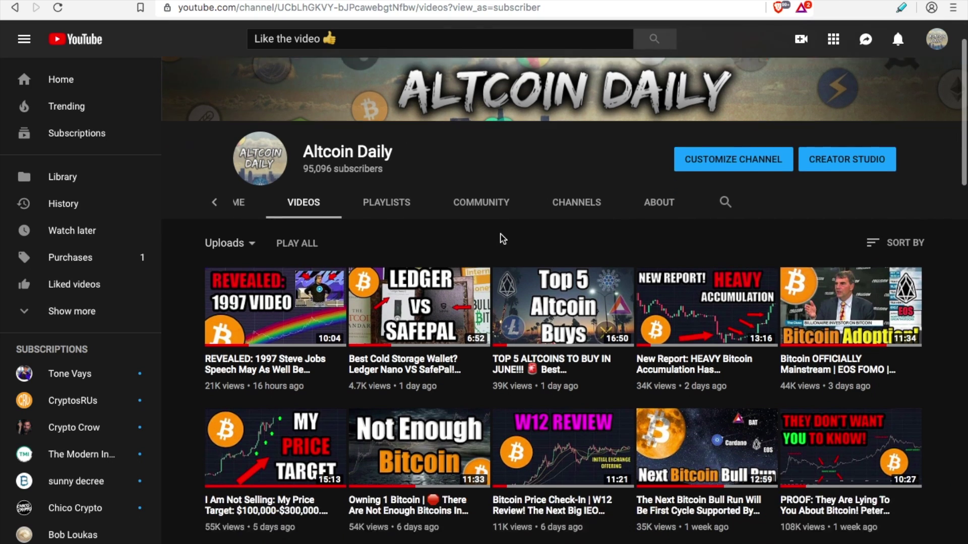
scroll(503, 239, down, 1)
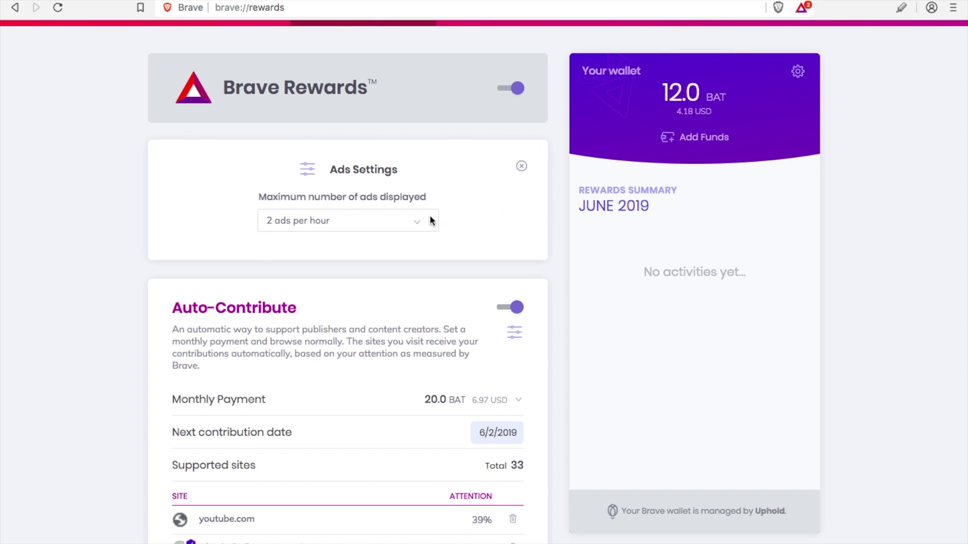
click(419, 222)
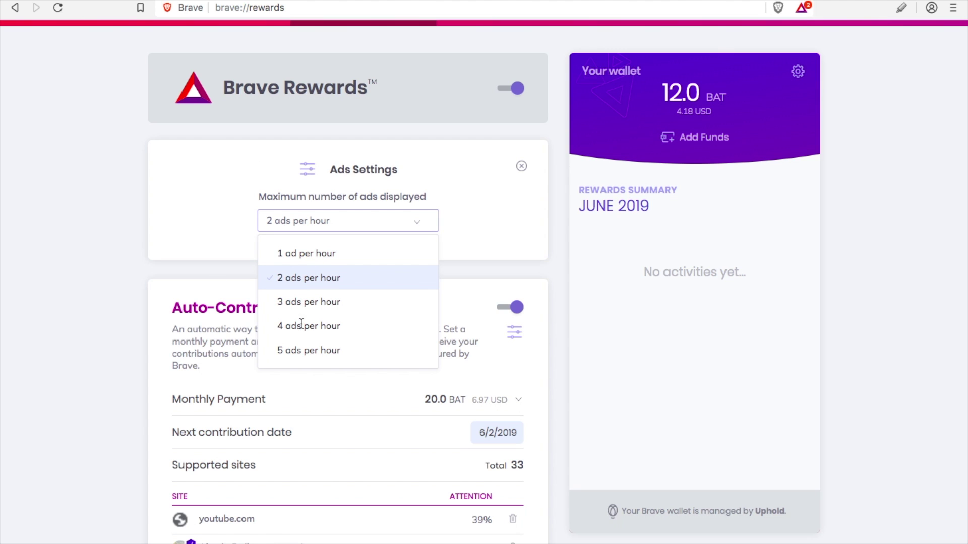
- Allow up to 5 ads per hour and visit the Uphold wallet site
click(301, 350)
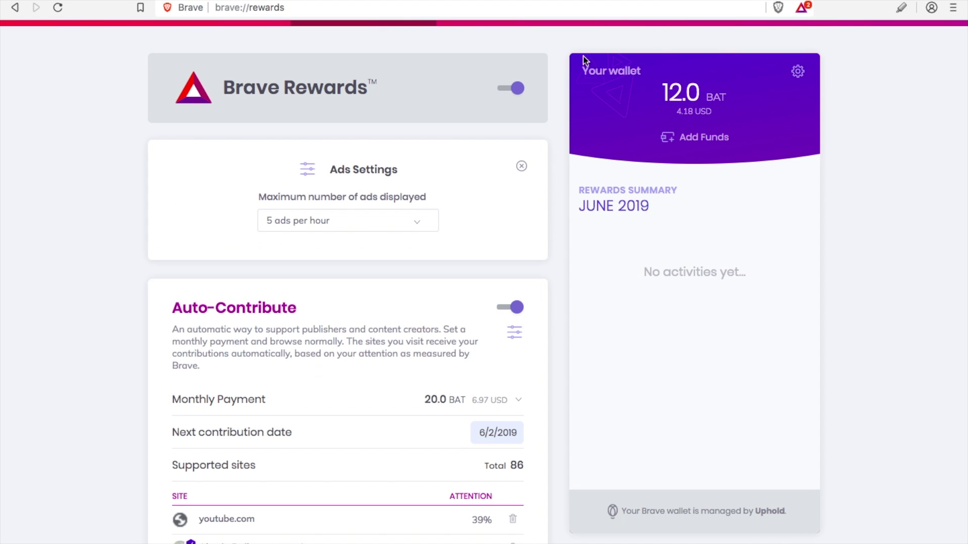
click(511, 168)
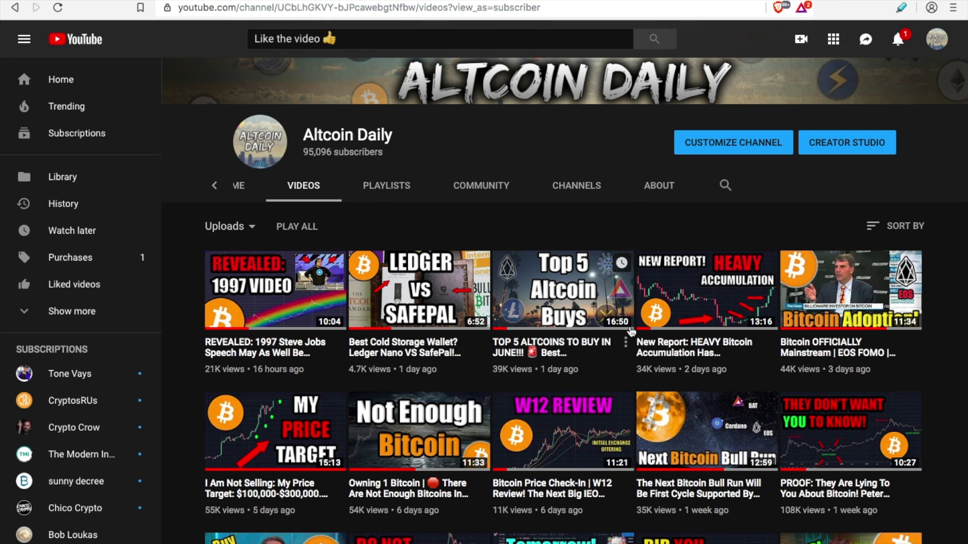
scroll(620, 385, down, 3)
scroll(620, 385, up, 4)
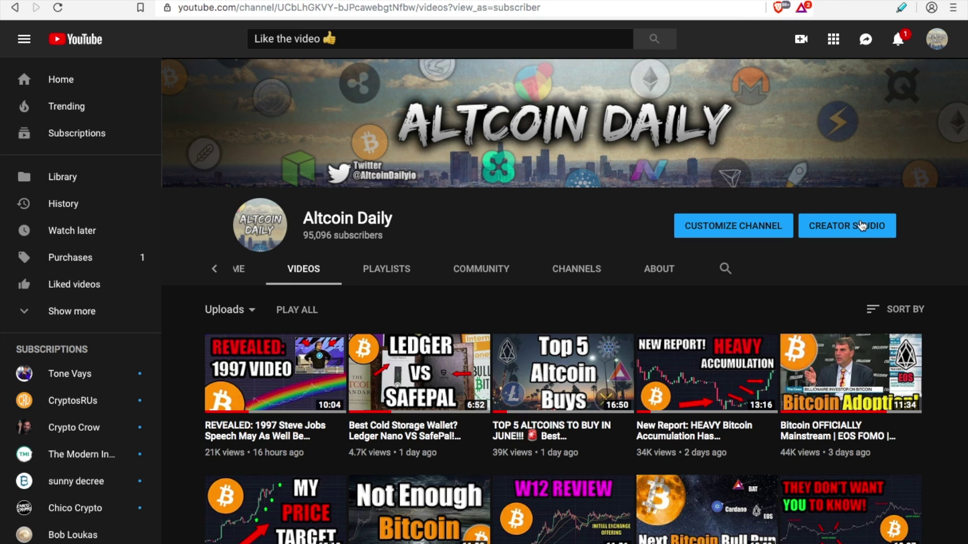
scroll(949, 400, down, 3)
scroll(948, 401, down, 1)
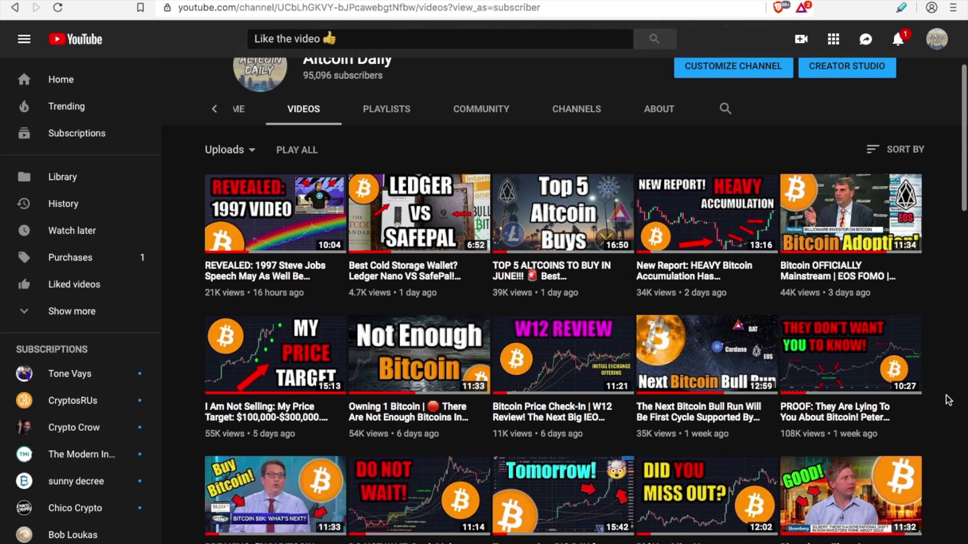
scroll(740, 140, up, 4)
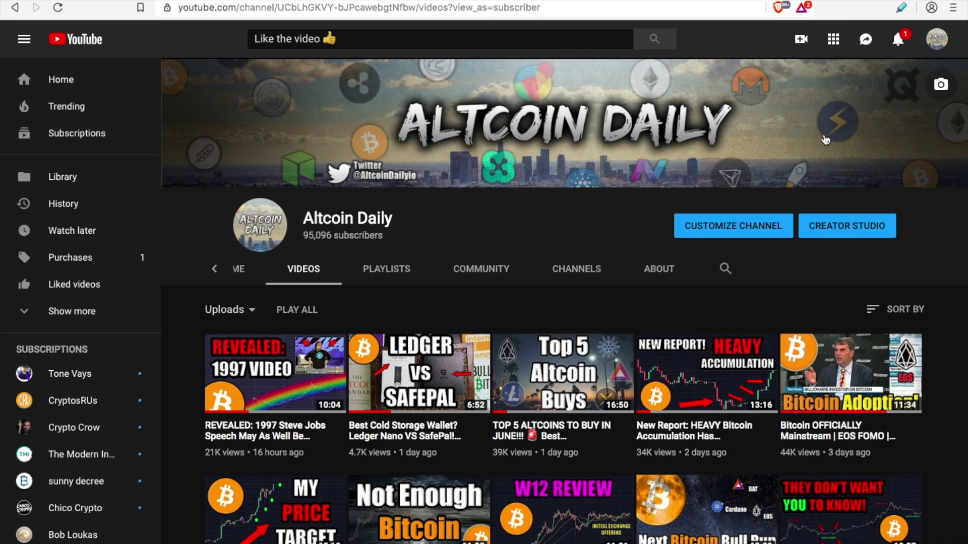
scroll(826, 141, down, 3)
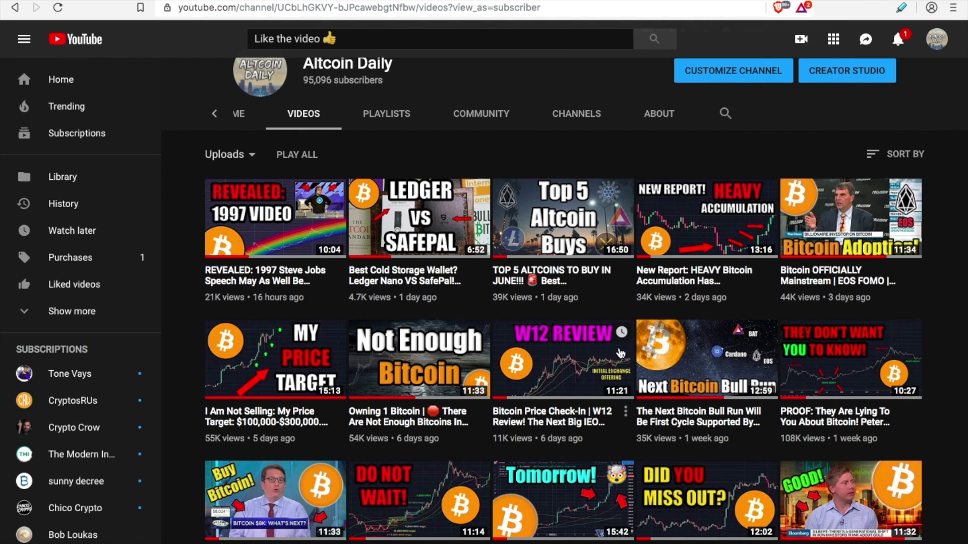
scroll(621, 353, up, 3)
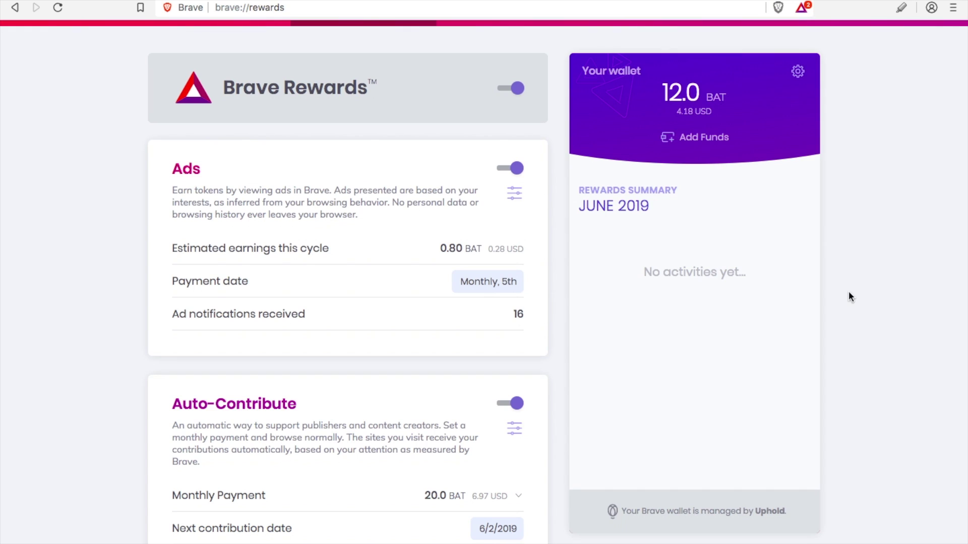
- Scroll through the Rewards wallet, Ads, Auto-Contribute and Supported sites sections
scroll(801, 335, down, 3)
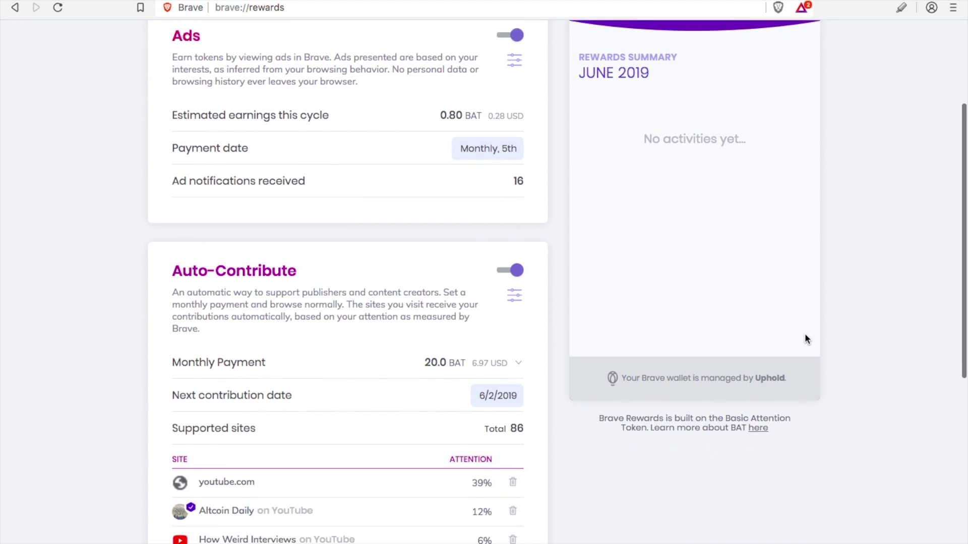
scroll(582, 401, down, 3)
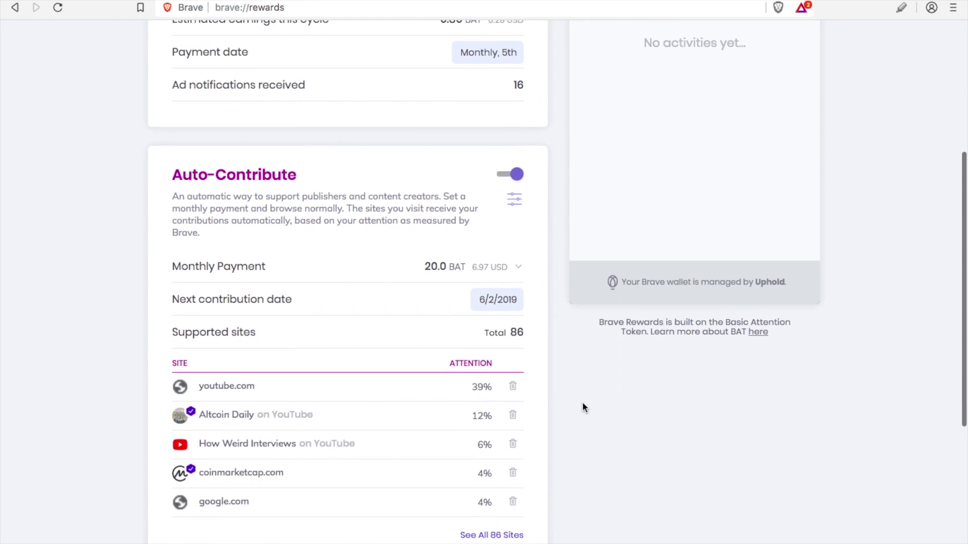
scroll(561, 410, up, 8)
scroll(576, 297, down, 1)
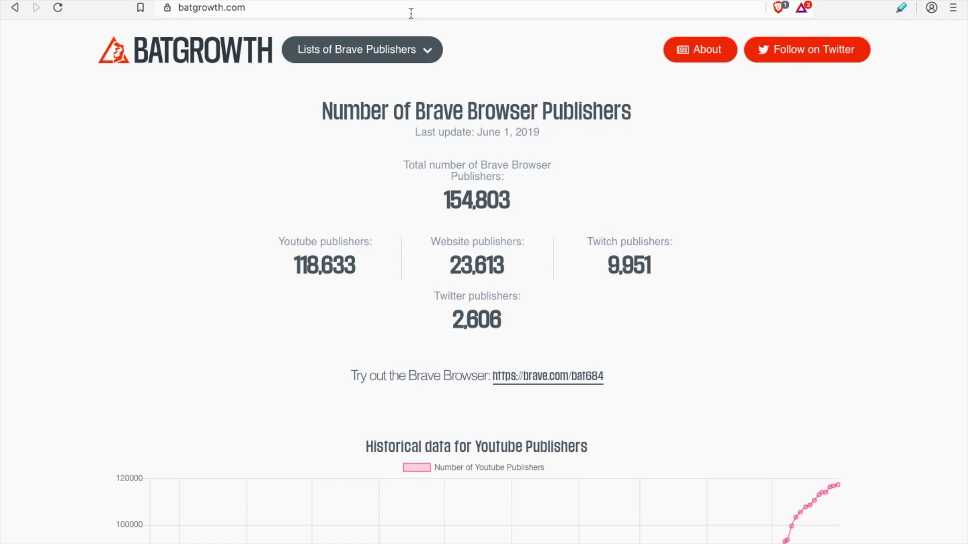
- Browse the Lists of Brave Publishers category dropdown on BATGrowth
click(430, 48)
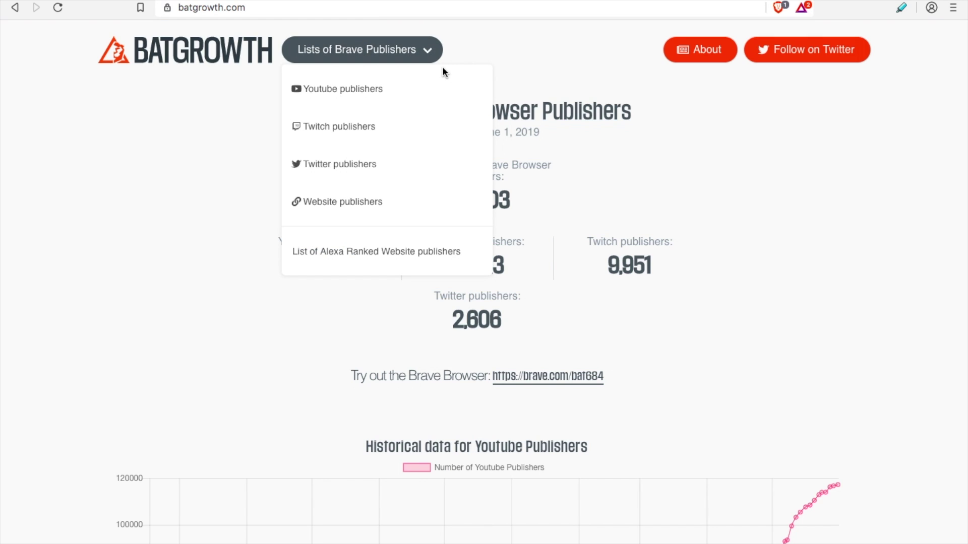
click(793, 82)
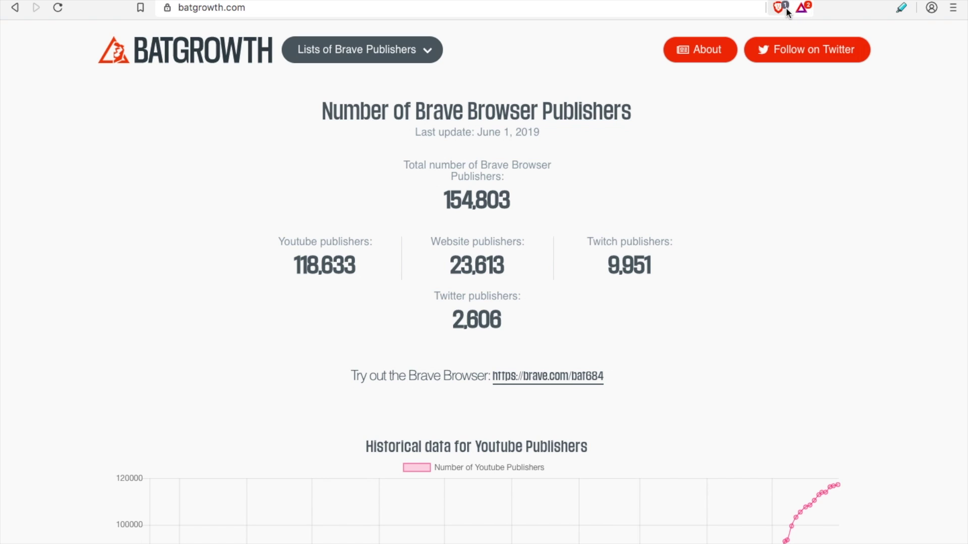
click(429, 53)
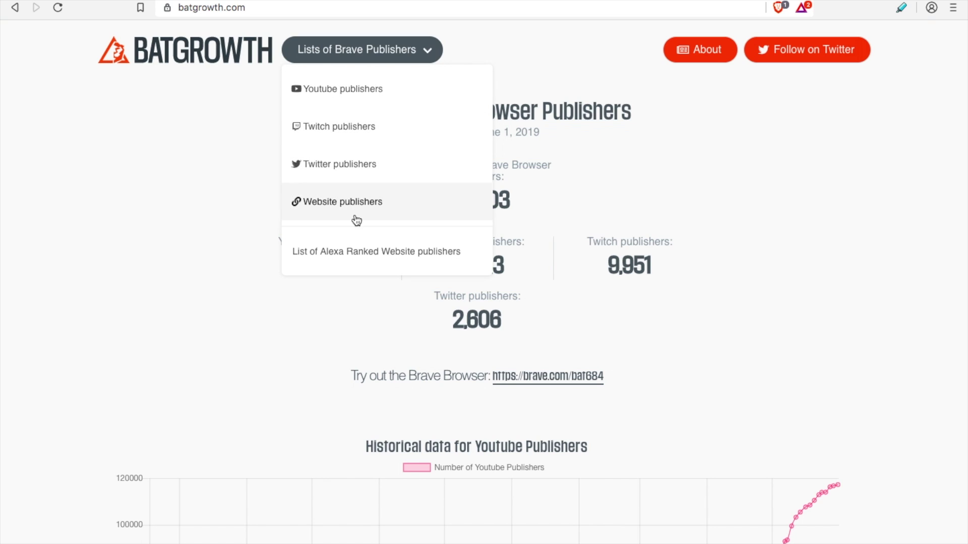
click(822, 341)
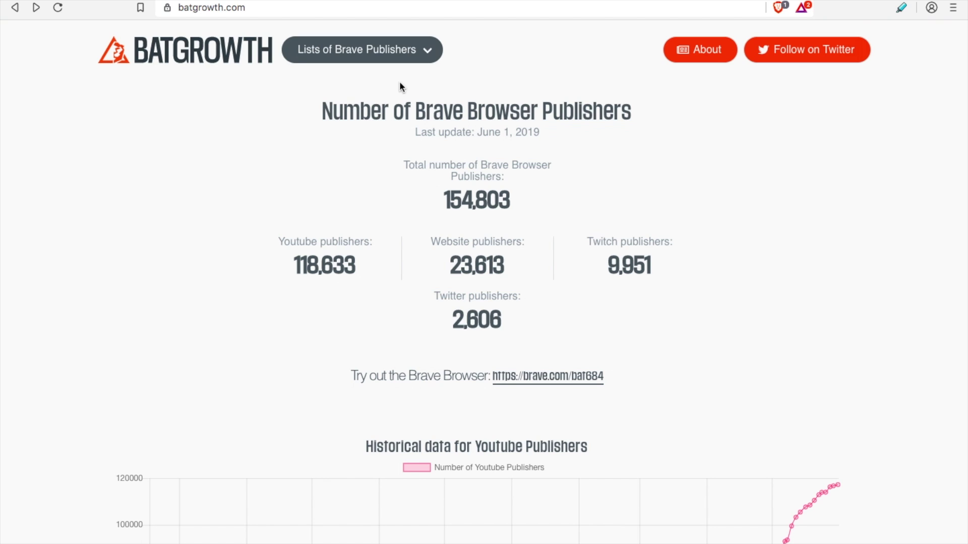
click(414, 54)
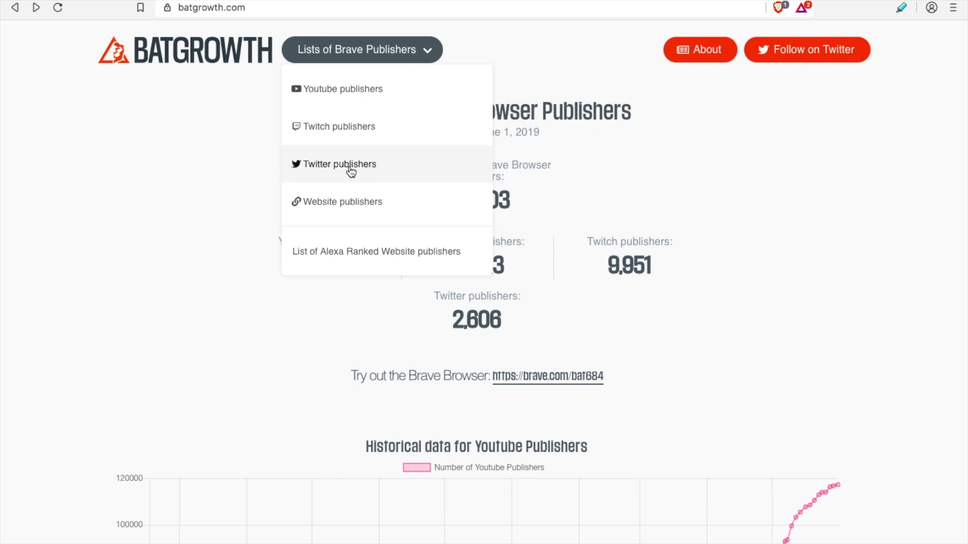
click(703, 271)
- Scroll down to the historical Twitch publisher chart and back up
scroll(826, 285, down, 15)
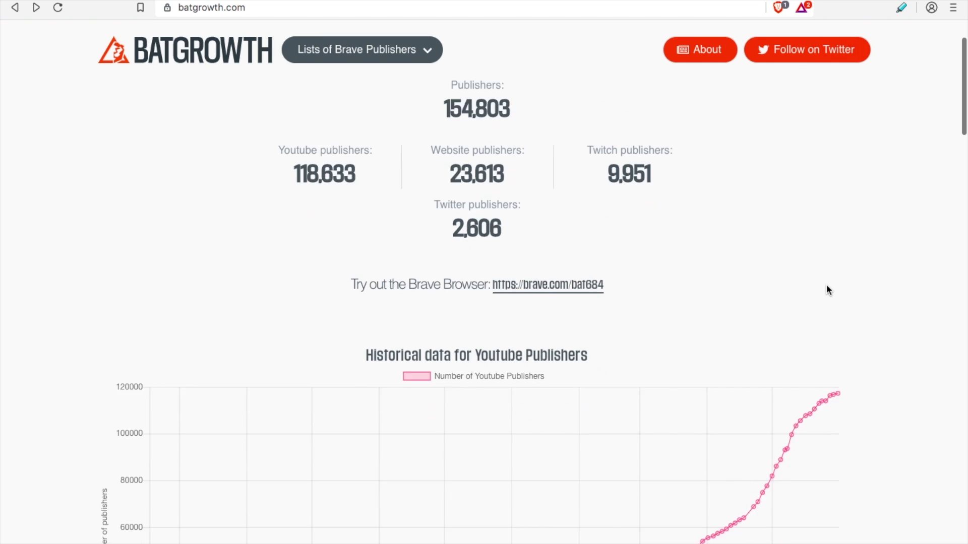
scroll(827, 290, down, 5)
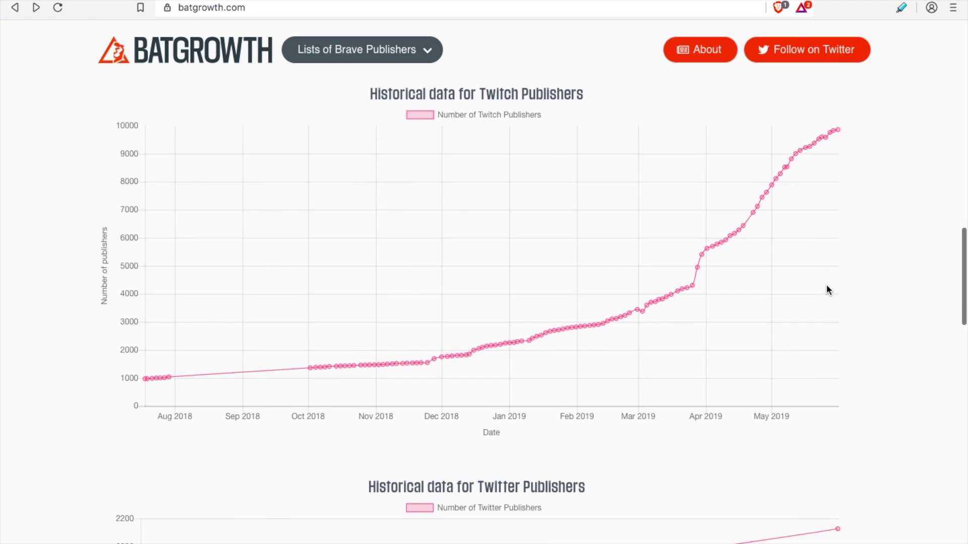
scroll(734, 303, up, 2)
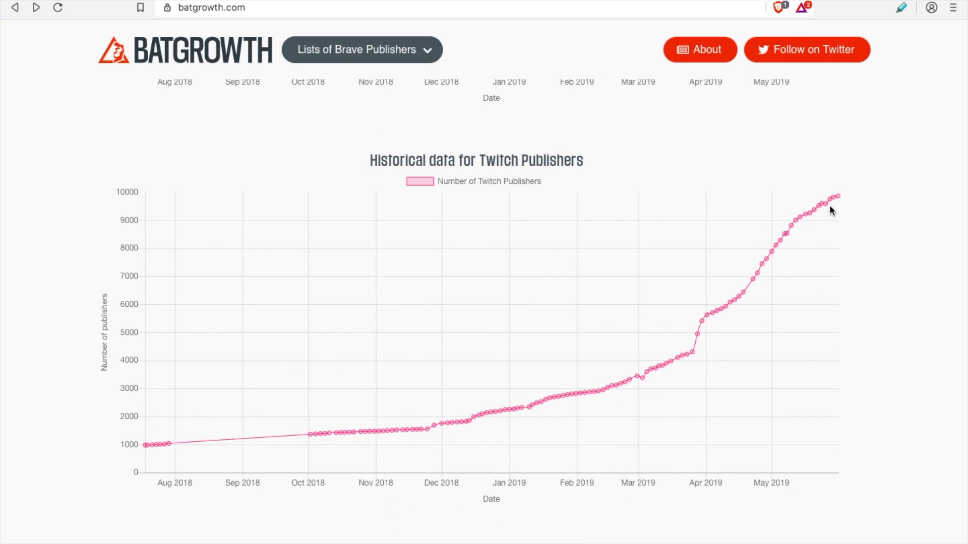
scroll(844, 202, up, 10)
scroll(843, 201, up, 1)
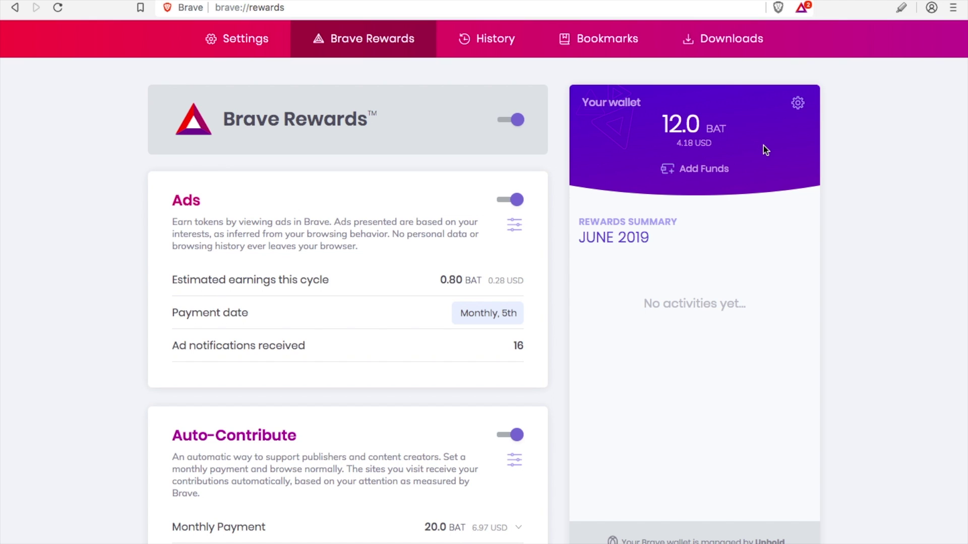
scroll(742, 276, down, 5)
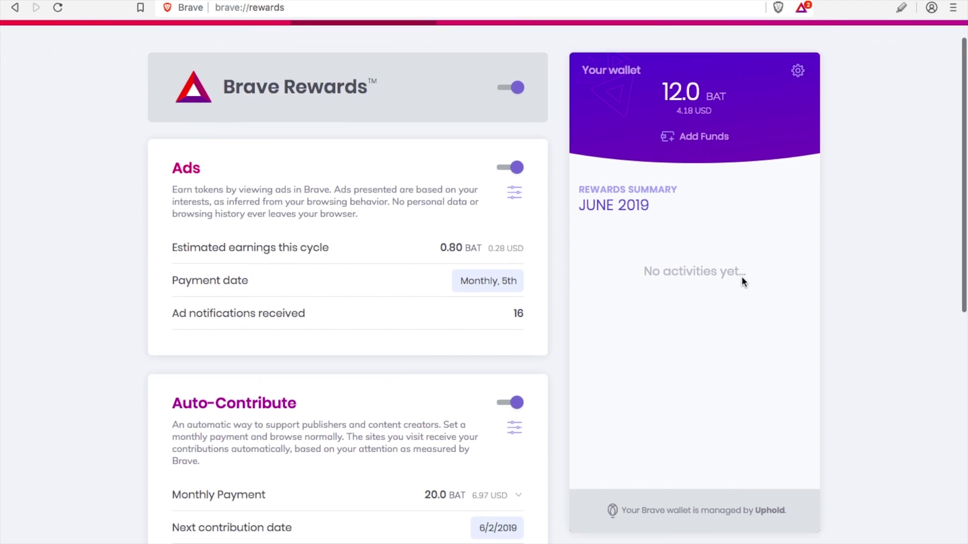
scroll(656, 328, up, 4)
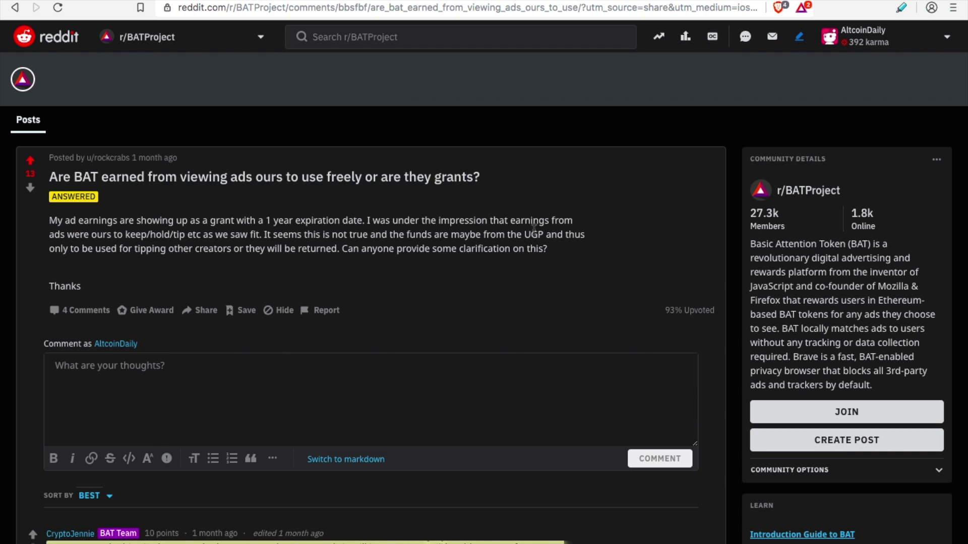
- Scroll through the r/BATProject thread about spending BAT earned from ads
scroll(668, 473, down, 4)
scroll(667, 474, down, 5)
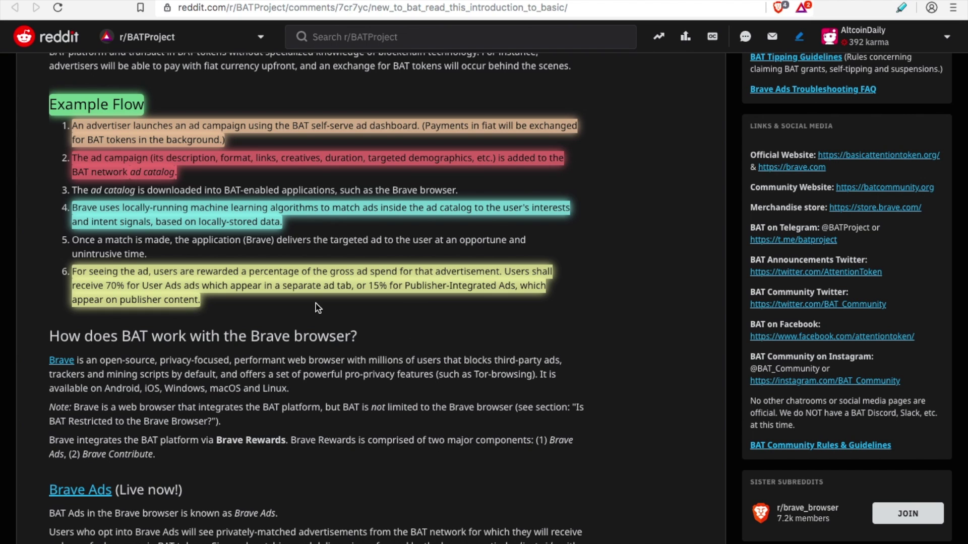
- Read the Reddit introduction post down to its Brave Contribute section, then return to the top
scroll(316, 303, down, 15)
key(Home)
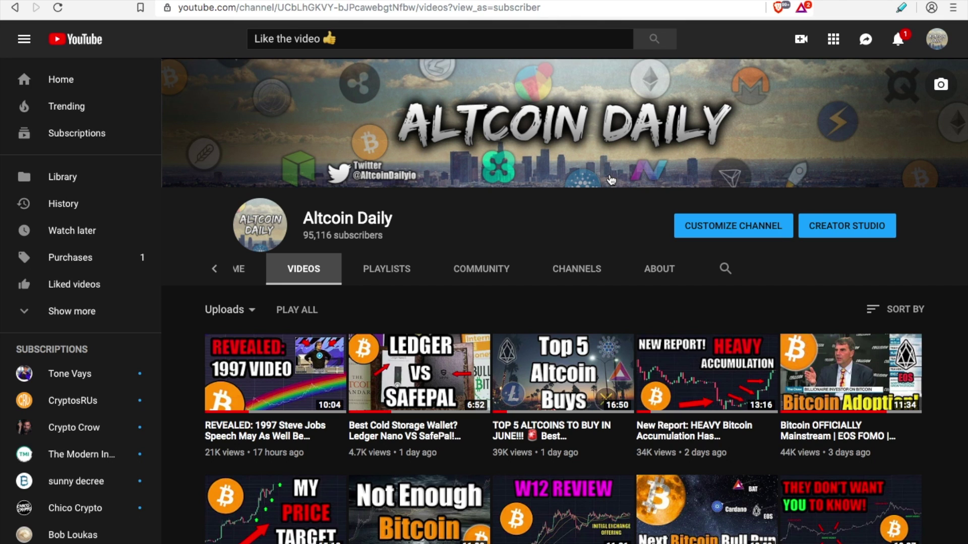
scroll(634, 264, down, 4)
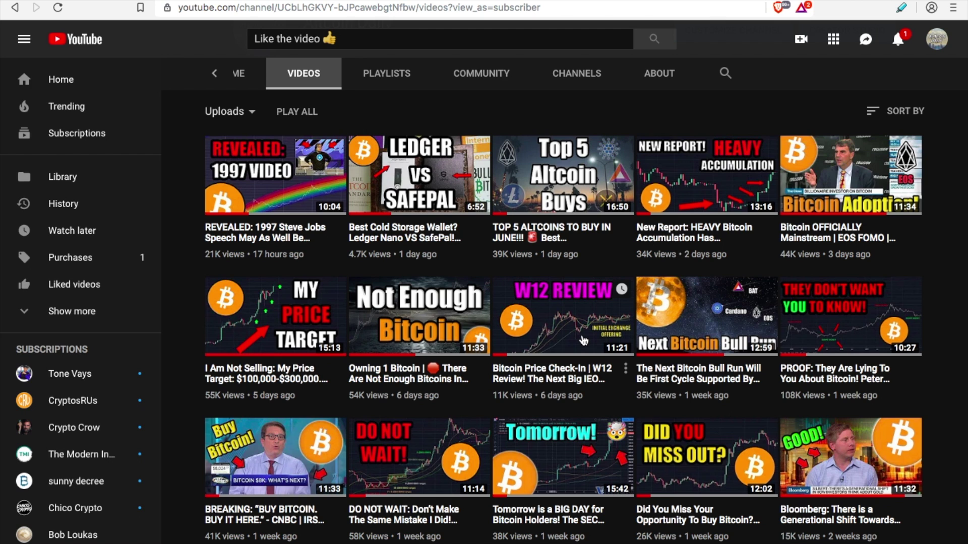
scroll(580, 341, down, 8)
scroll(579, 337, up, 12)
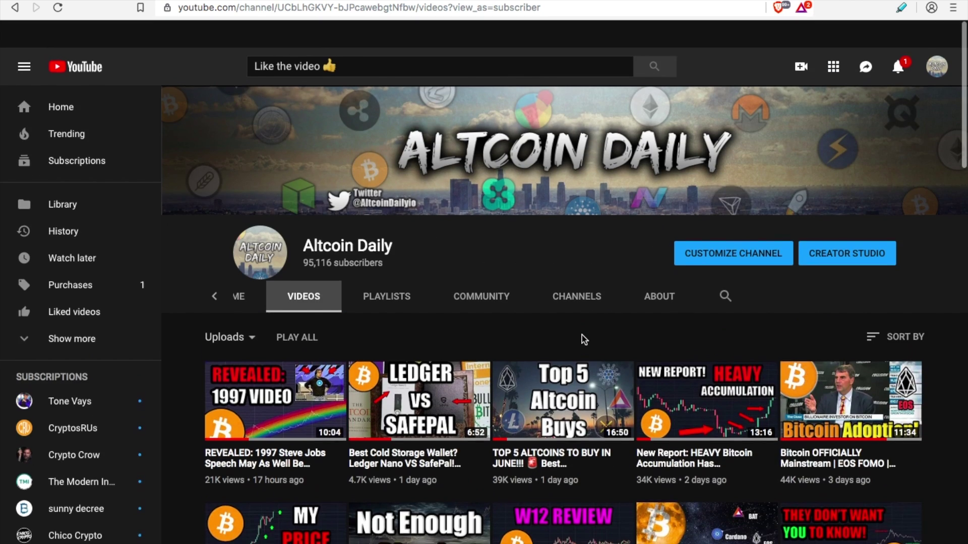